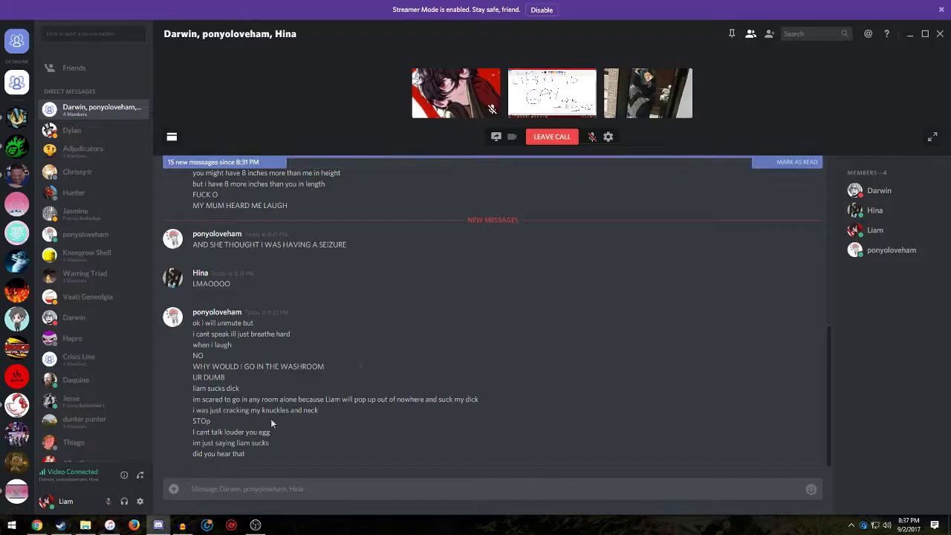
Unmute the microphone and make the shared-screen stream the focused video.
left_click(592, 136)
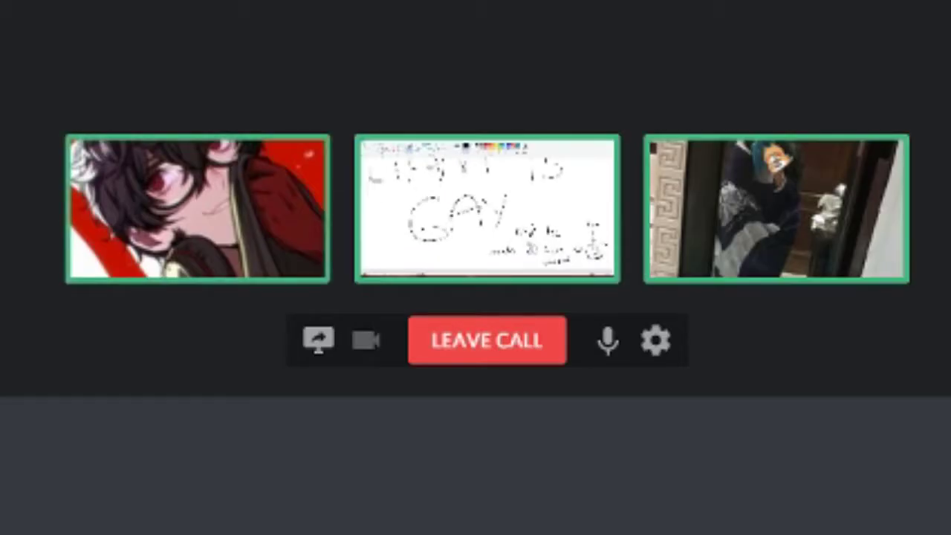
left_click(450, 255)
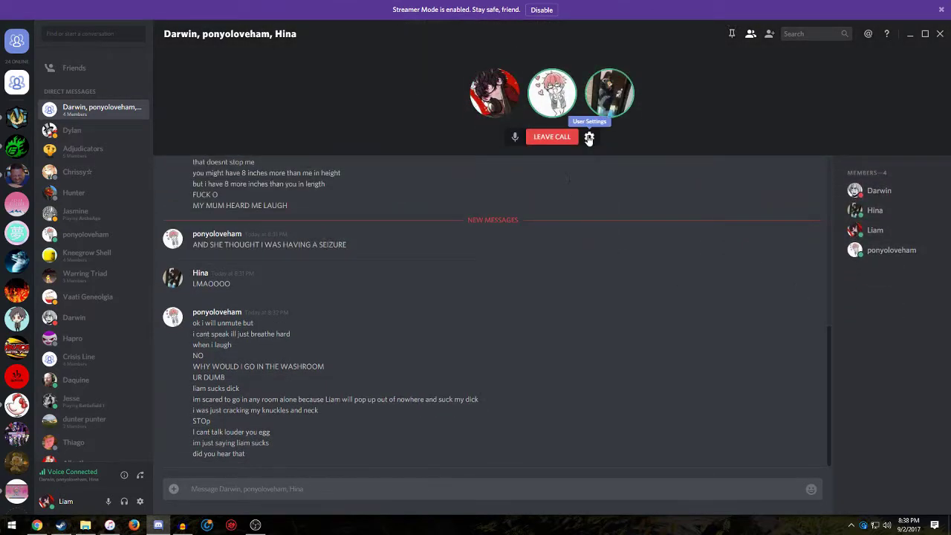
left_click(587, 141)
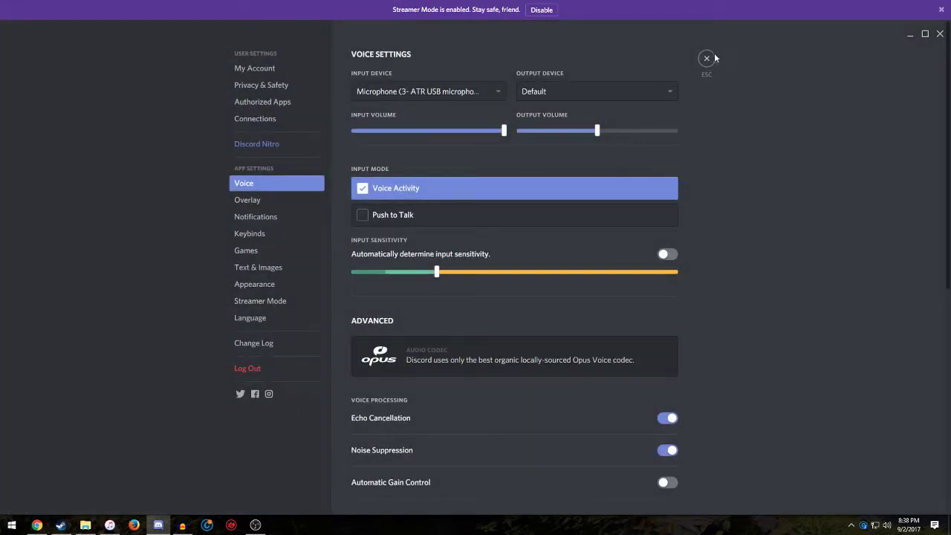
left_click(710, 54)
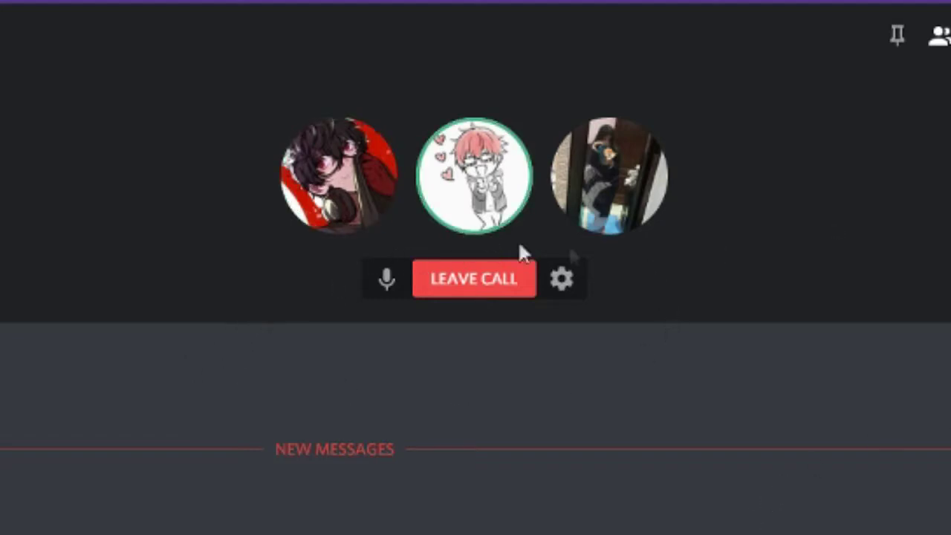
Bring up and dismiss a participant's options, then open Discord's voice settings.
right_click(365, 160)
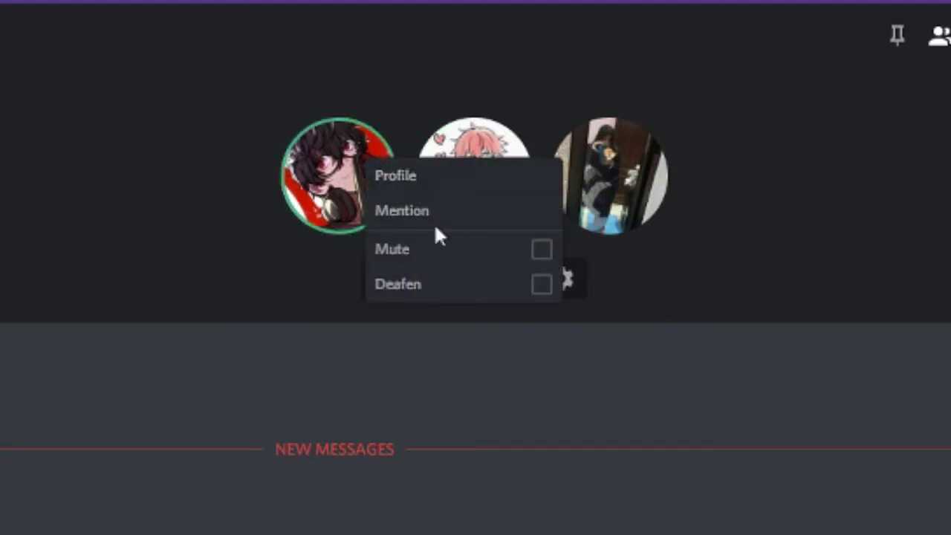
left_click(683, 254)
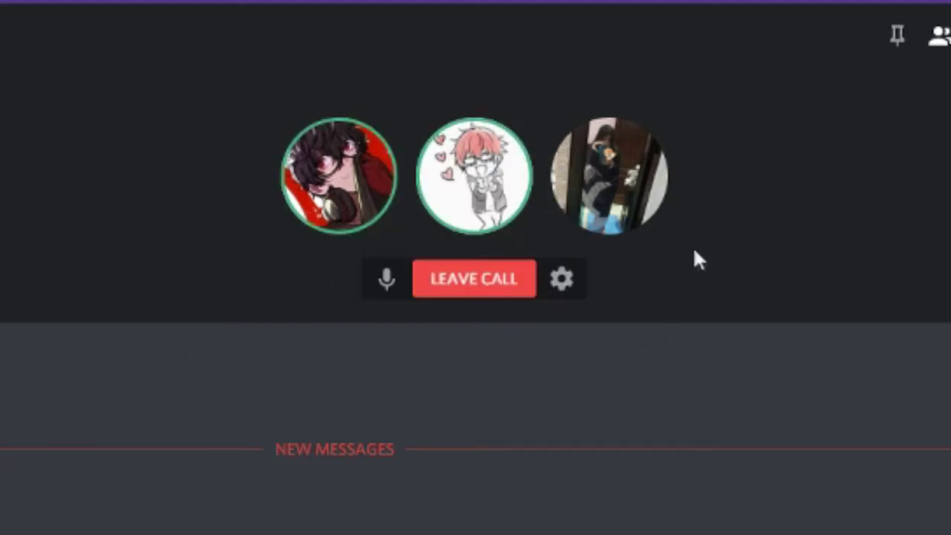
left_click(572, 288)
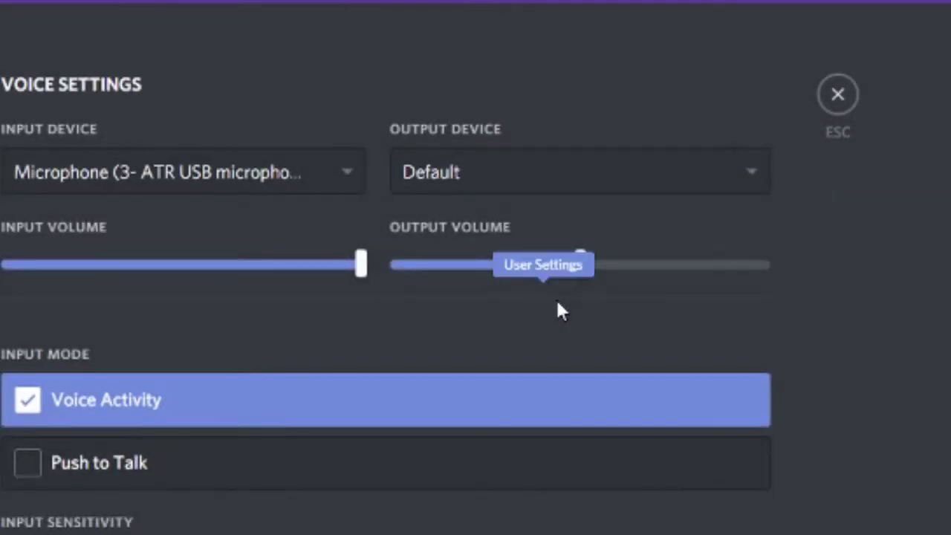
scroll(596, 397, "down", 5)
scroll(596, 397, "down", 5)
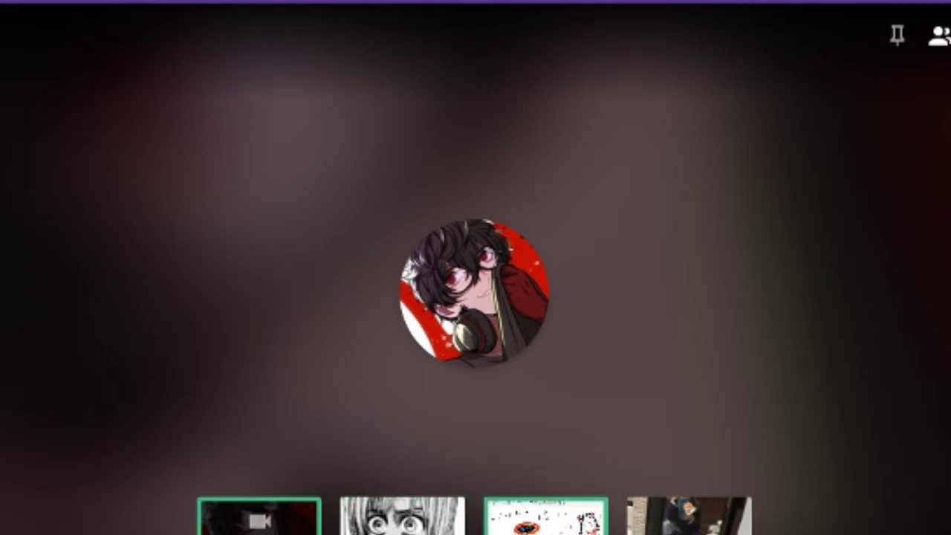
Switch to the screen-recording window with Alt+Tab.
key("alt+Tab")
key("alt+Tab")
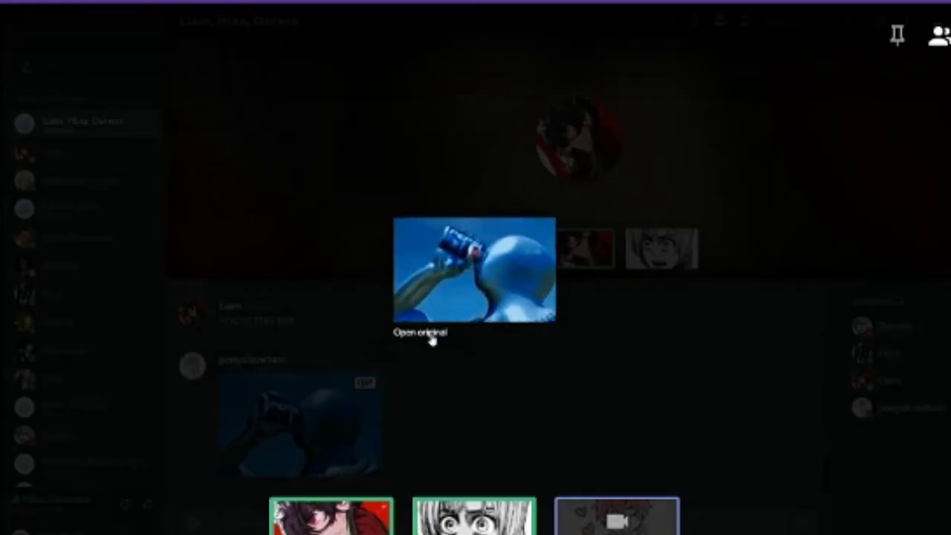
Open the shared image's original in the browser.
left_click(433, 333)
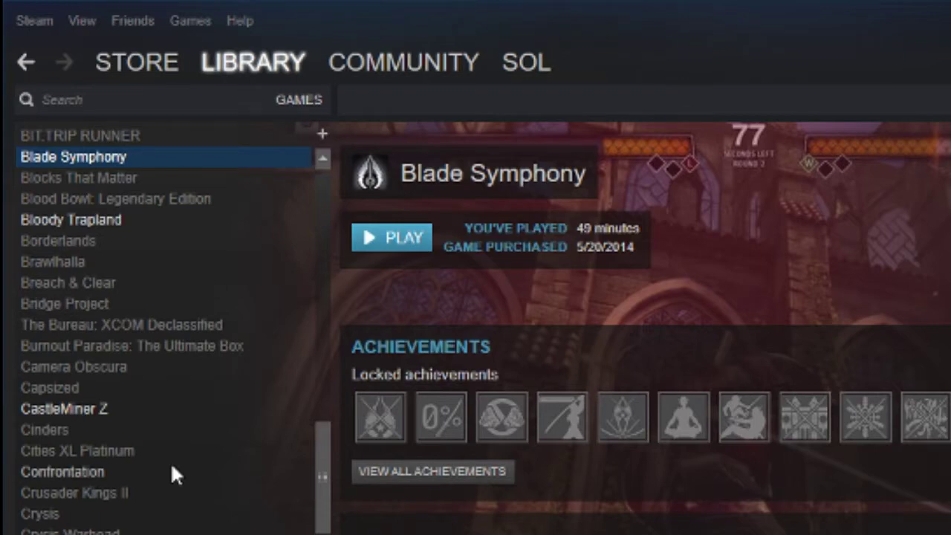
Select CastleMiner Z in the Steam library and launch it.
left_click(88, 425)
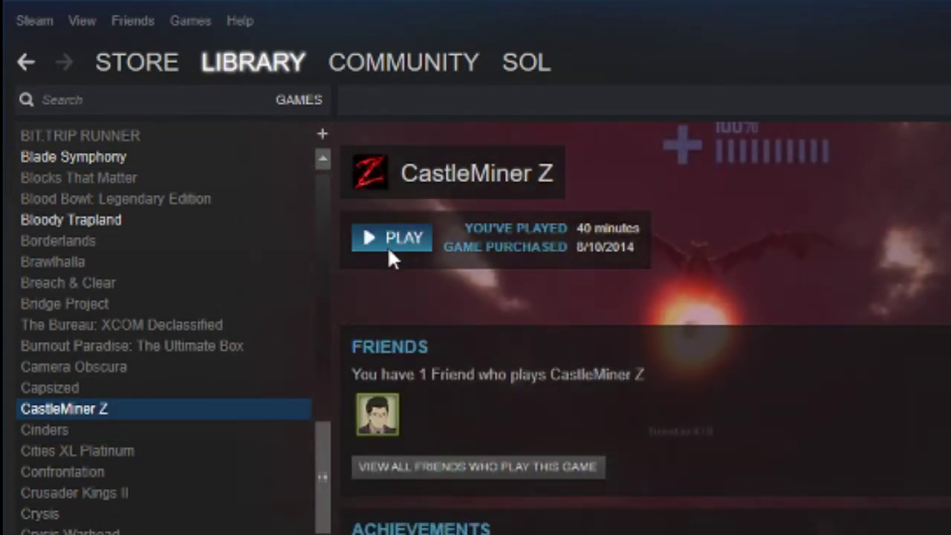
left_click(418, 241)
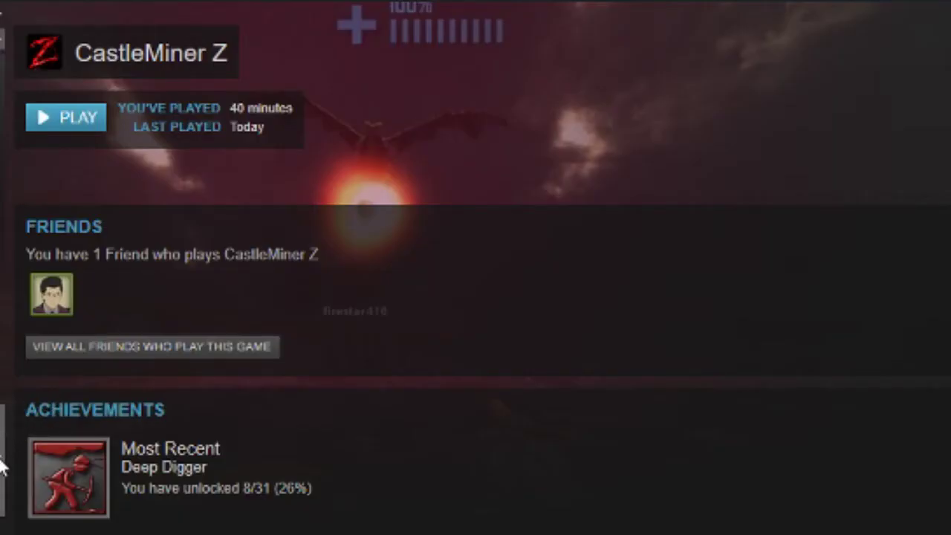
scroll(1, 452, "down", 5)
scroll(3, 483, "down", 2)
scroll(3, 520, "down", 2)
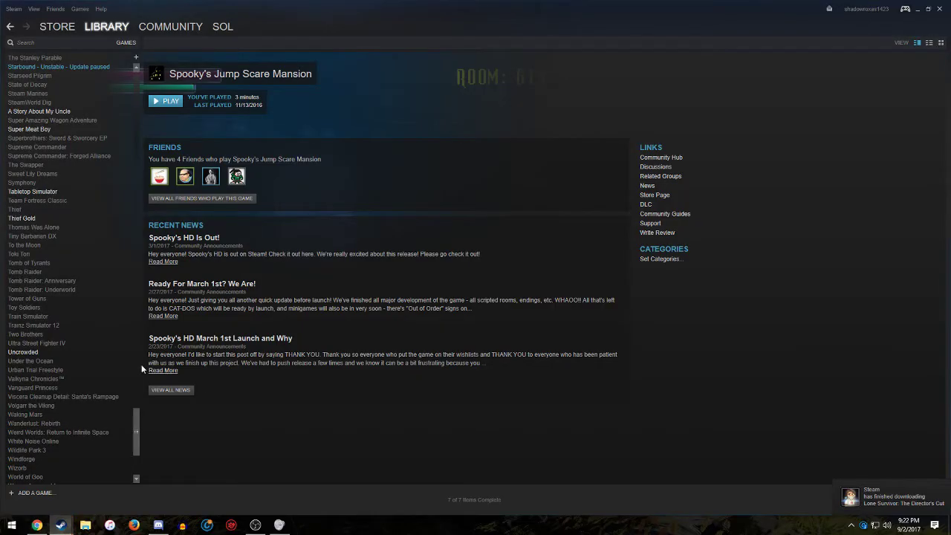
scroll(136, 307, "down", 1)
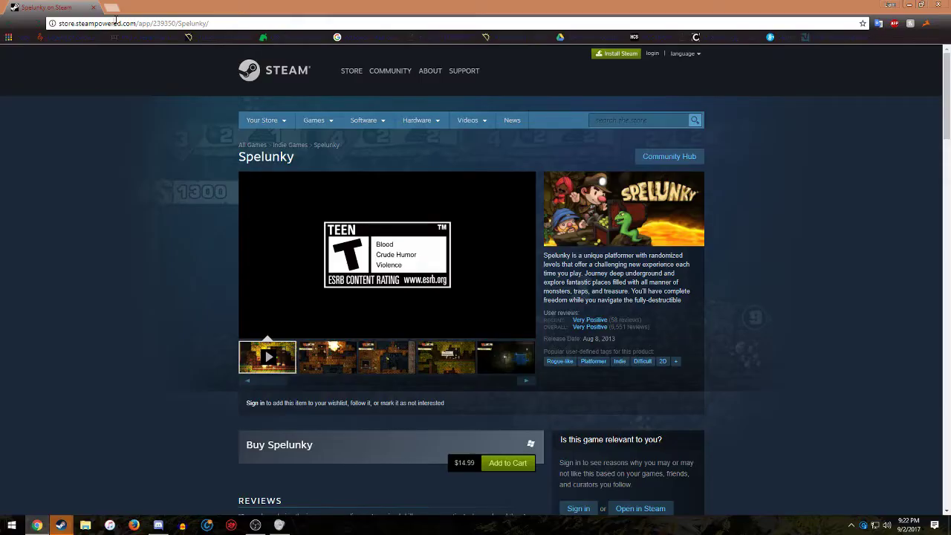
Load cdkeys.com and search the store for Spelunky.
left_click(115, 23)
type("cdkeys")
key("Return")
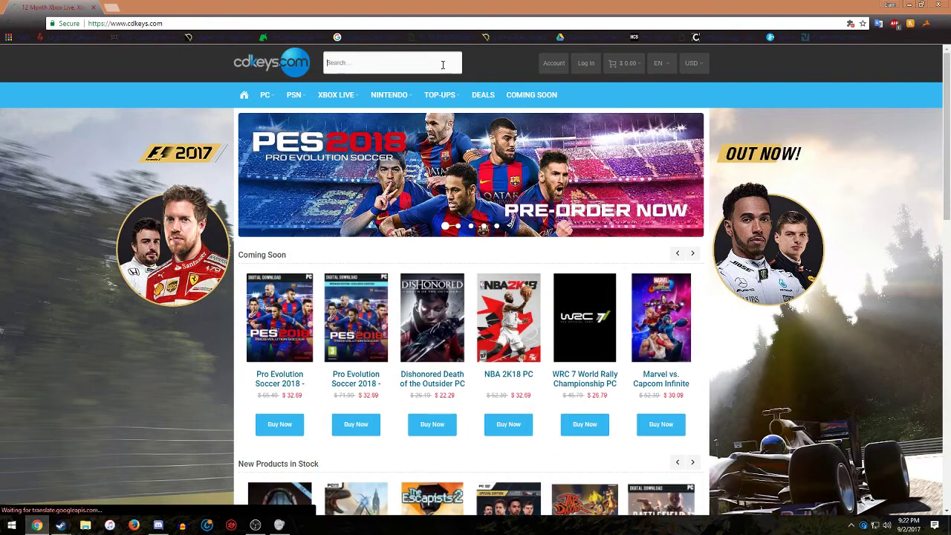
left_click(444, 65)
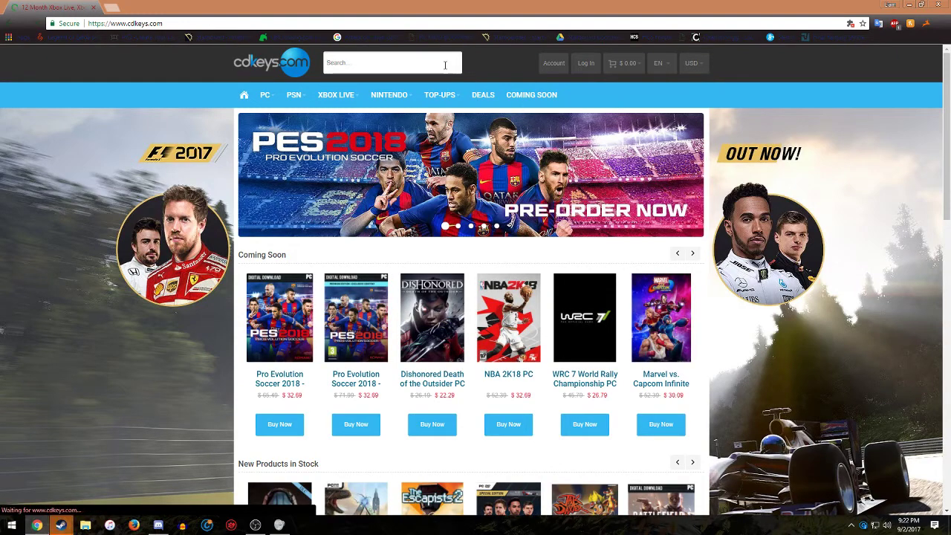
type("Spelunky")
key("Return")
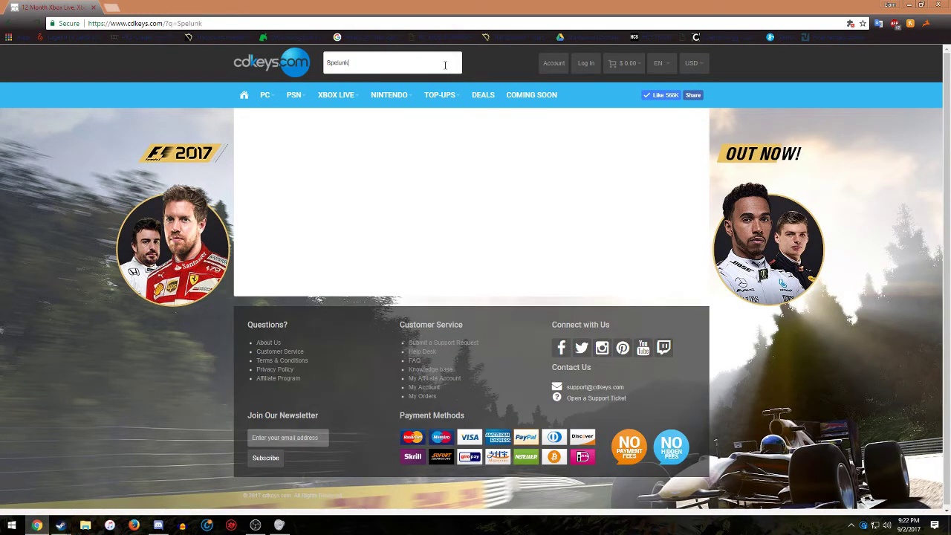
key("Return")
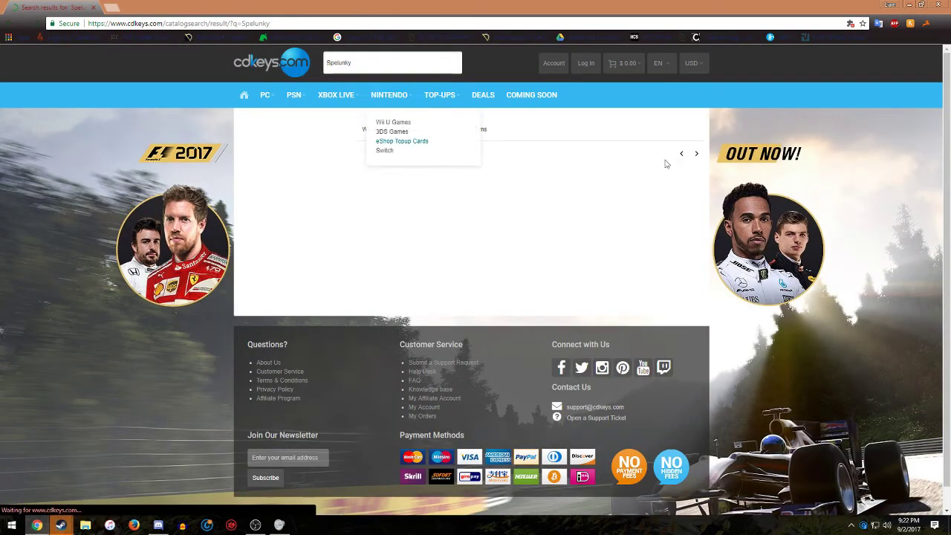
Search Google for Spelunky PC, visit the Spelunky World site, then go back.
left_click(139, 23)
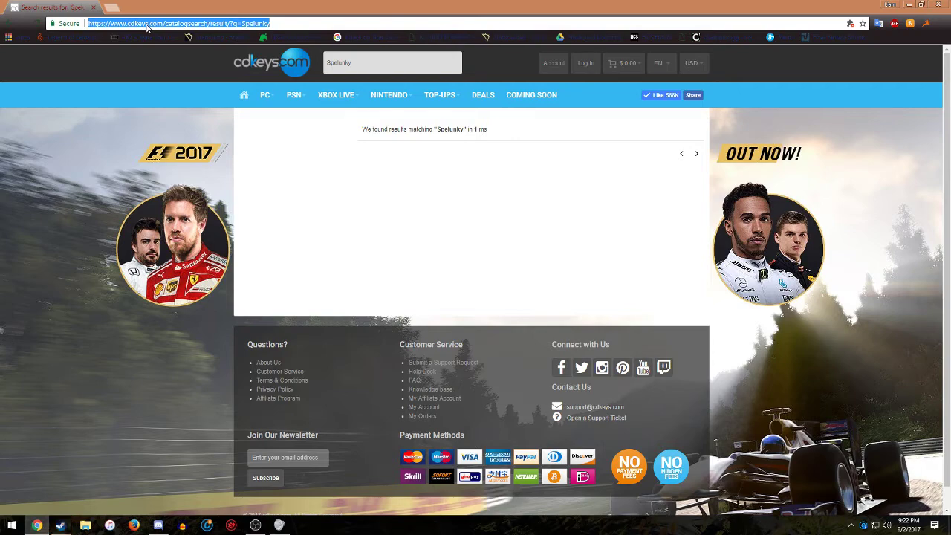
type("Spelunky")
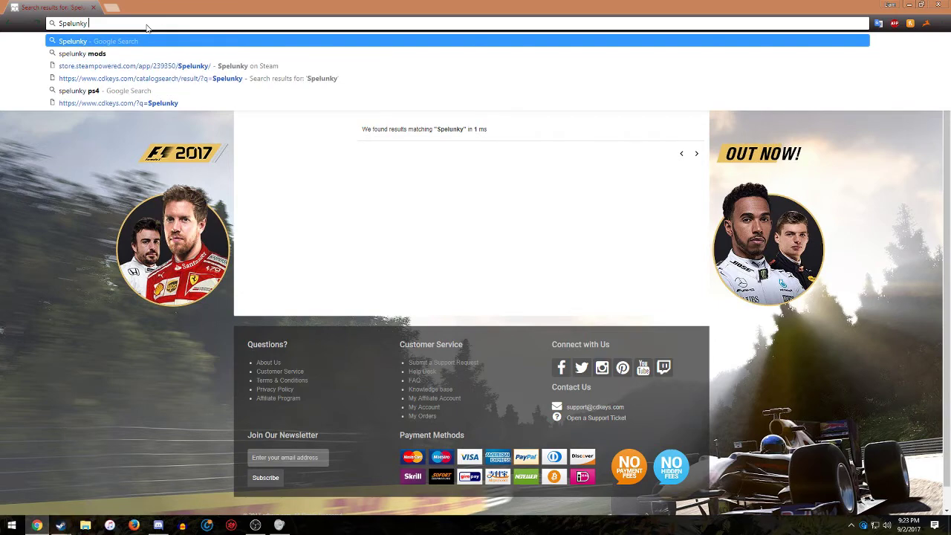
type(" S")
key("BackSpace")
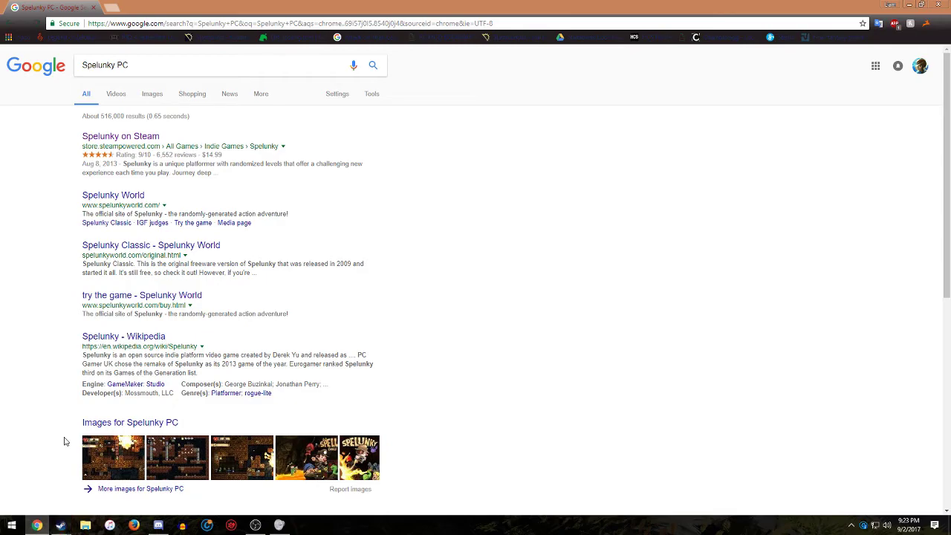
left_click(105, 198)
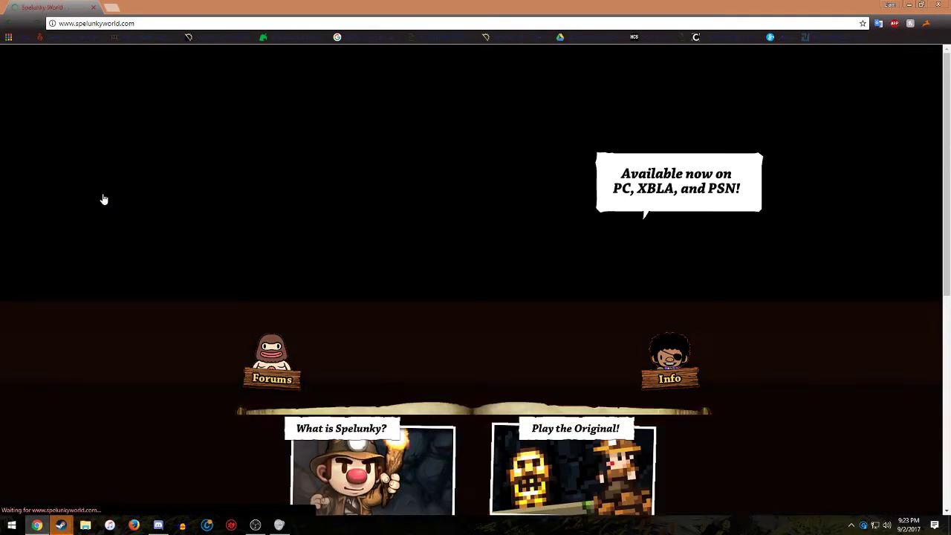
scroll(367, 230, "down", 2)
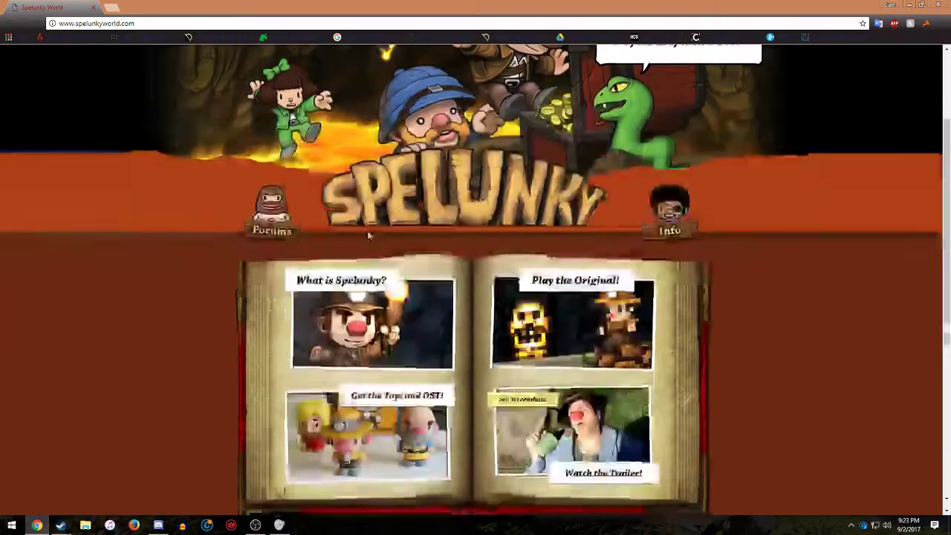
scroll(370, 236, "down", 4)
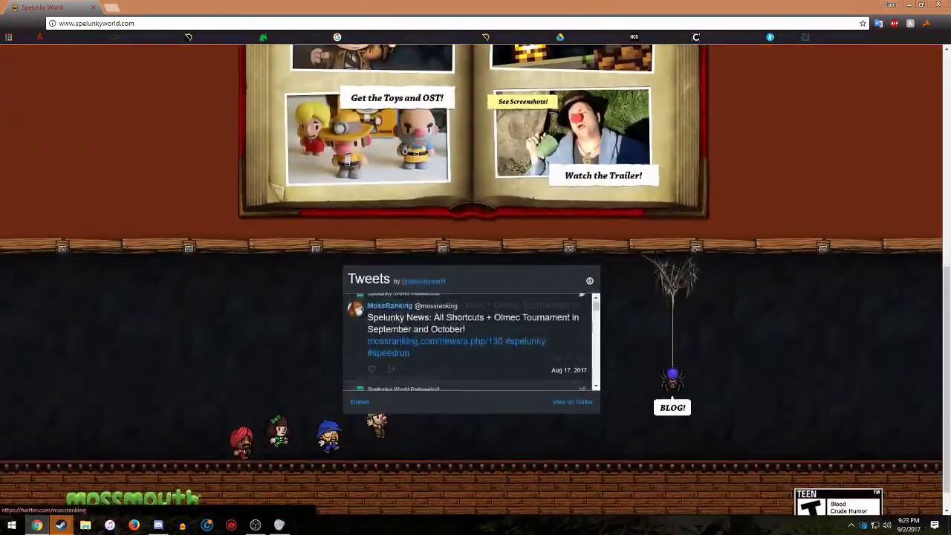
scroll(458, 364, "down", 1)
scroll(458, 363, "up", 1)
scroll(305, 341, "down", 1)
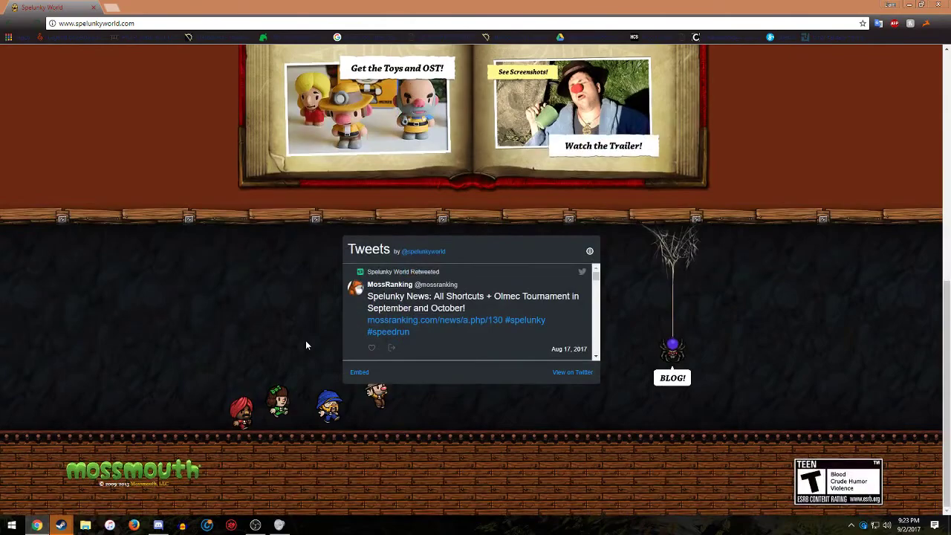
scroll(203, 415, "up", 7)
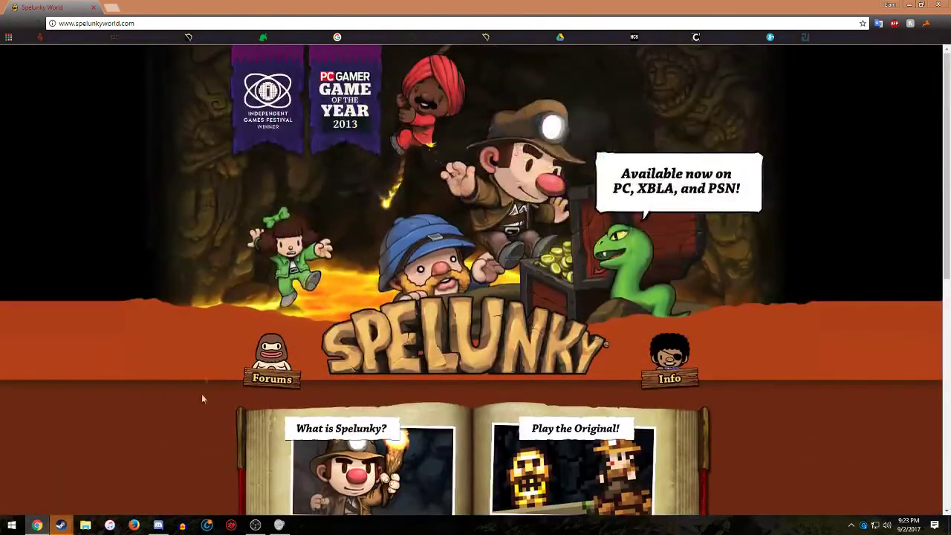
scroll(256, 118, "down", 1)
scroll(200, 160, "down", 2)
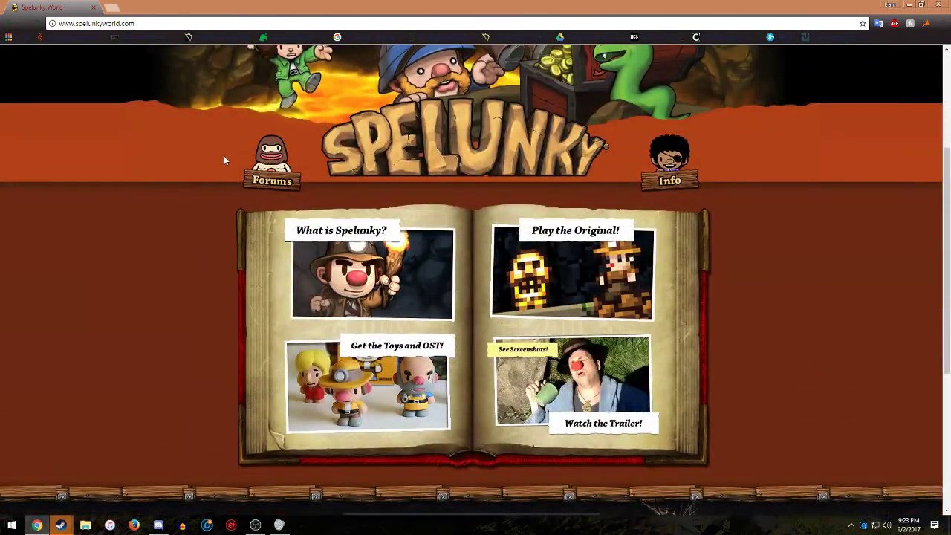
left_click(12, 28)
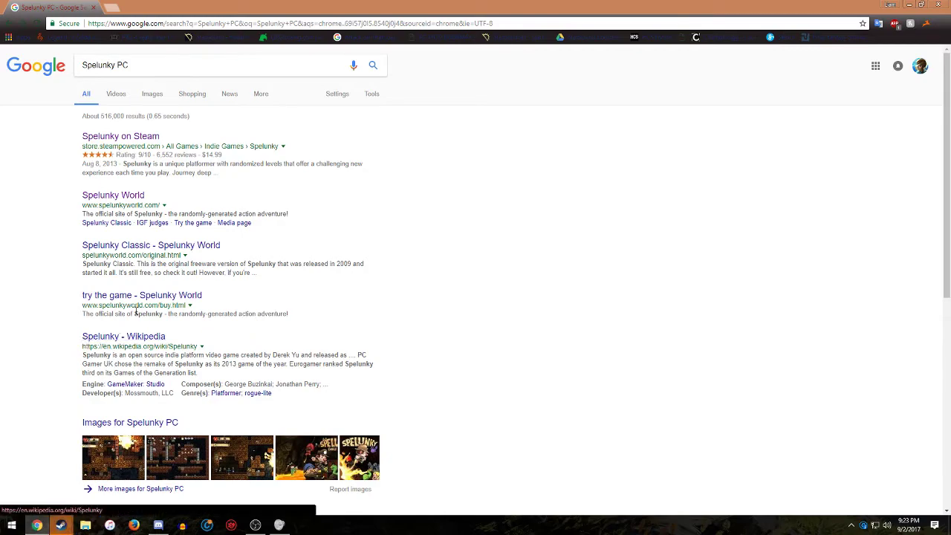
scroll(137, 310, "down", 1)
scroll(126, 318, "down", 1)
scroll(119, 325, "down", 1)
Open Spelunky's $14.99 GOG.com store page.
left_click(123, 372)
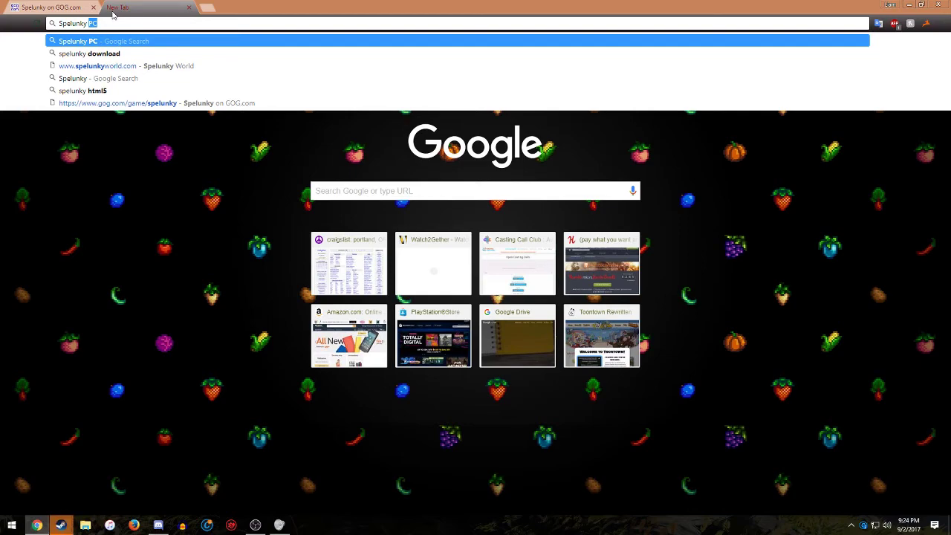
type("Cheap")
Search Google for 'Spelunky Cheap'.
key("Return")
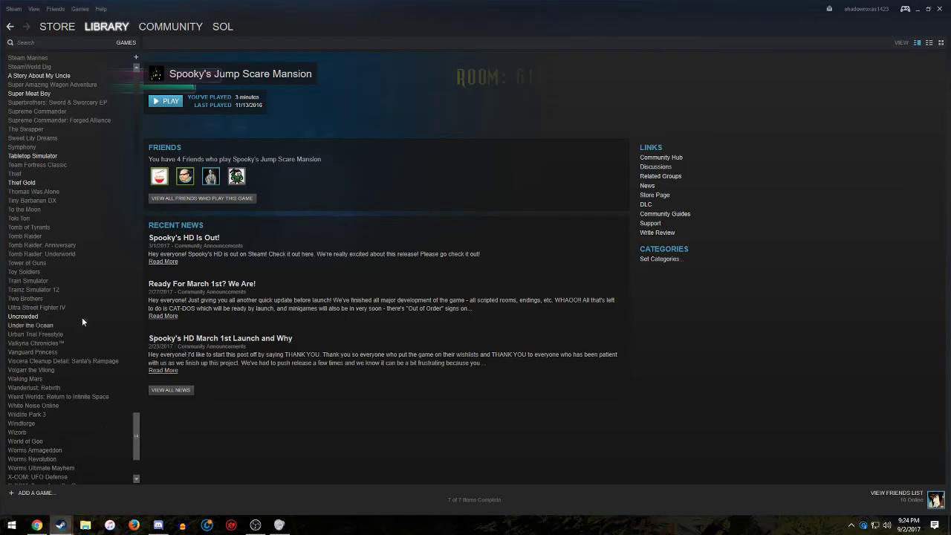
scroll(89, 292, "up", 5)
scroll(88, 277, "up", 5)
scroll(84, 274, "up", 5)
scroll(85, 274, "up", 5)
scroll(84, 274, "up", 5)
Open Blade Symphony's page in the Steam library.
left_click(38, 237)
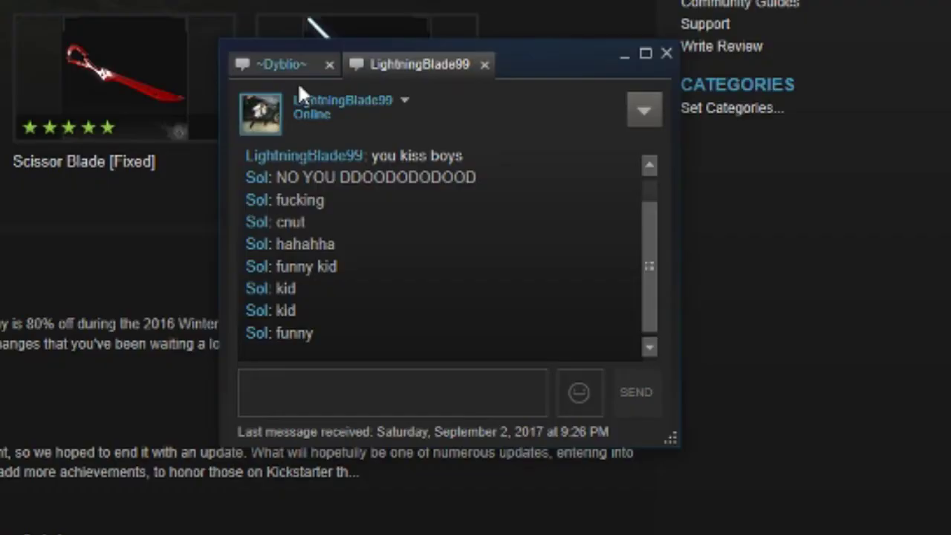
type("hahahhahah")
Send the Steam friend laughter, 'laughing', 'do you hear it?', 'No?', 'Watch' and 'See?'.
key("Return")
type("layhghulag")
key("Return")
type("lau")
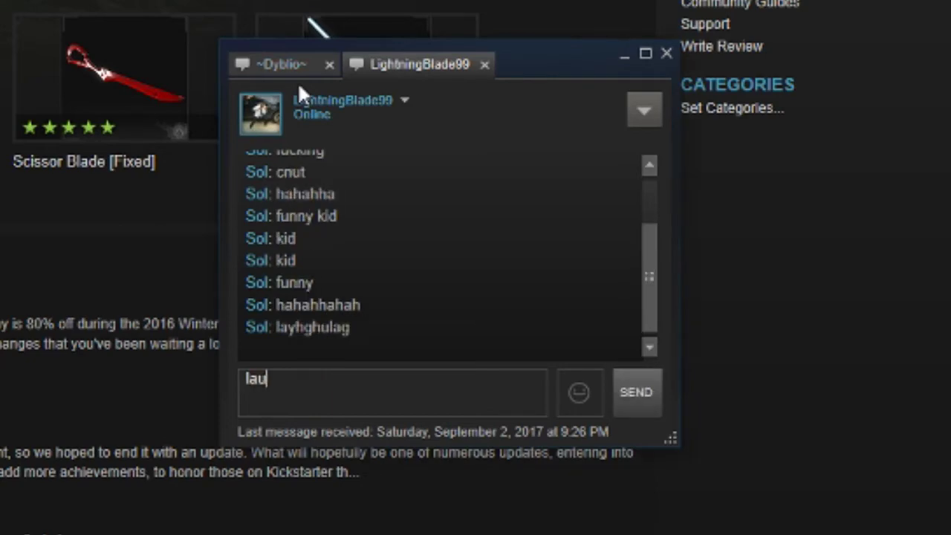
type("ghing")
key("Return")
type("do ")
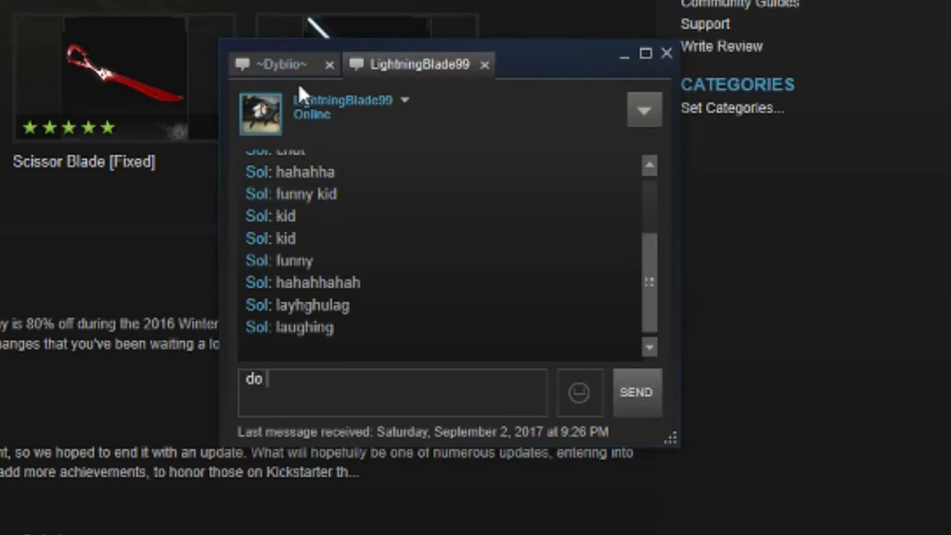
type("you hear it?")
key("Return")
type("No?")
key("Return")
type("Watch")
key("Return")
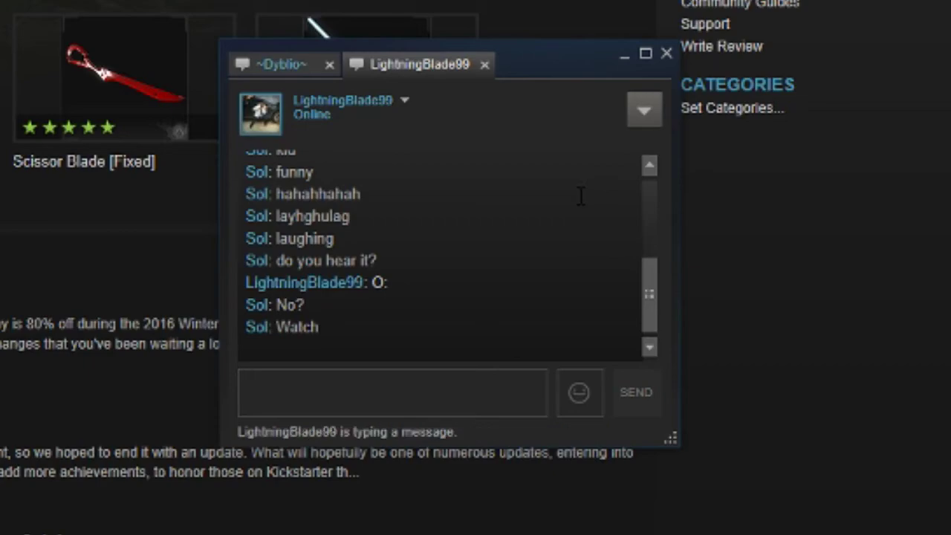
type("See?")
key("Return")
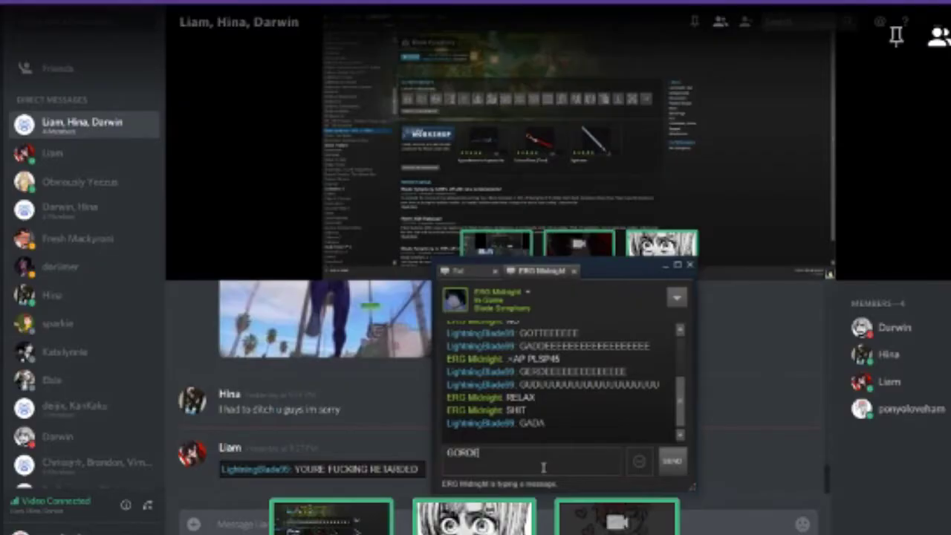
type("EEEEEEEEEEEEEEEEEEE")
Send a shouted Steam message, clear a draft, then post a reaction in Discord.
key("Return")
type("G")
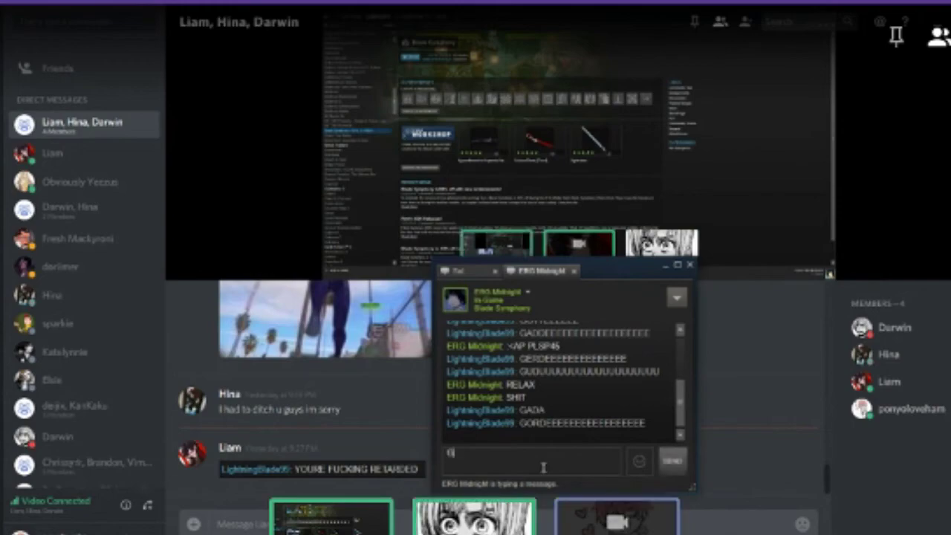
type("EEGE")
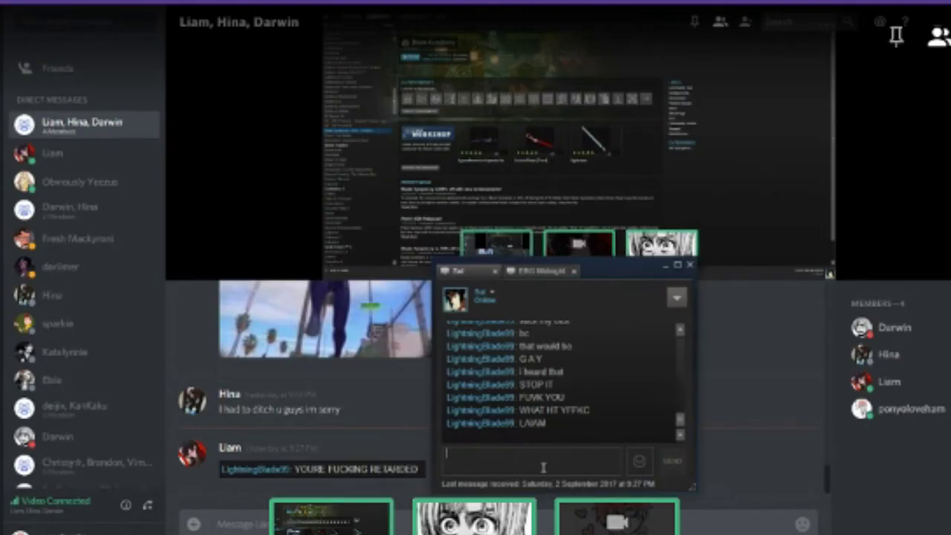
type("HOW DO YOU")
key("BackSpace")
key("BackSpace")
key("BackSpace")
key("BackSpace")
key("BackSpace")
key("BackSpace")
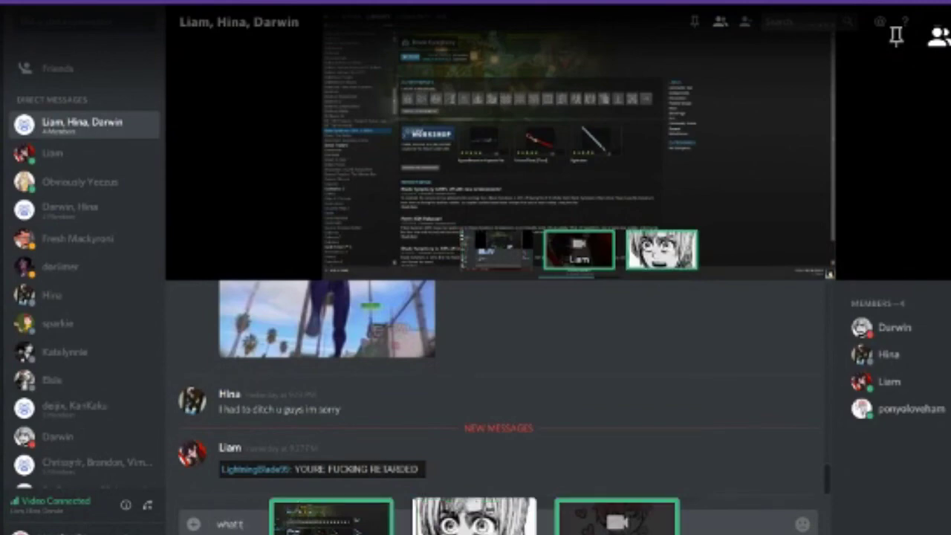
type("he fuck Liam")
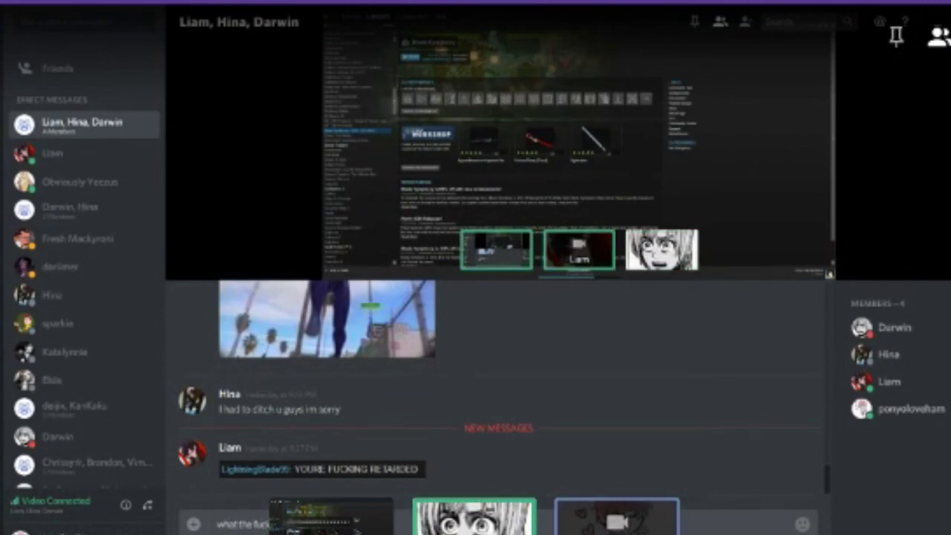
key("Return")
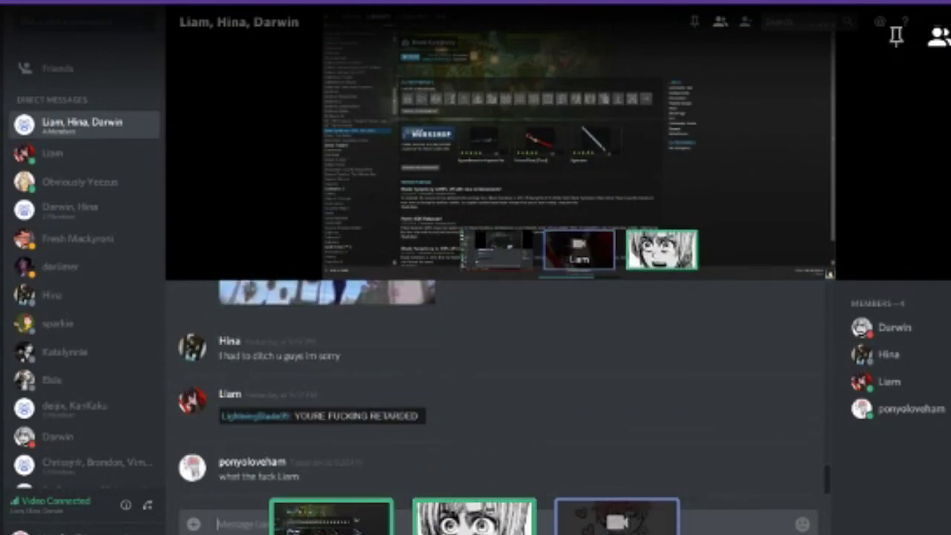